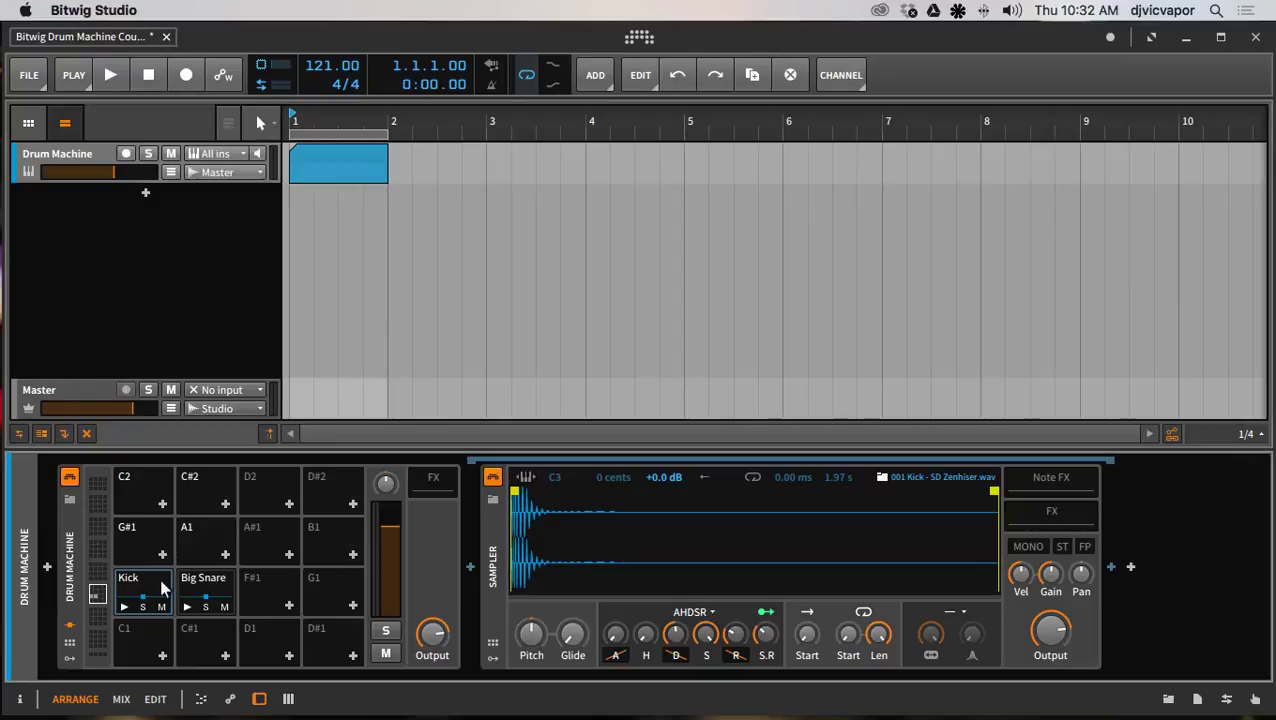
# - Review the Big Snare and Kick samplers, then show the Drum Machine's pad channels in the mixer
pyautogui.click(186, 586)
pyautogui.click(130, 579)
pyautogui.click(121, 699)
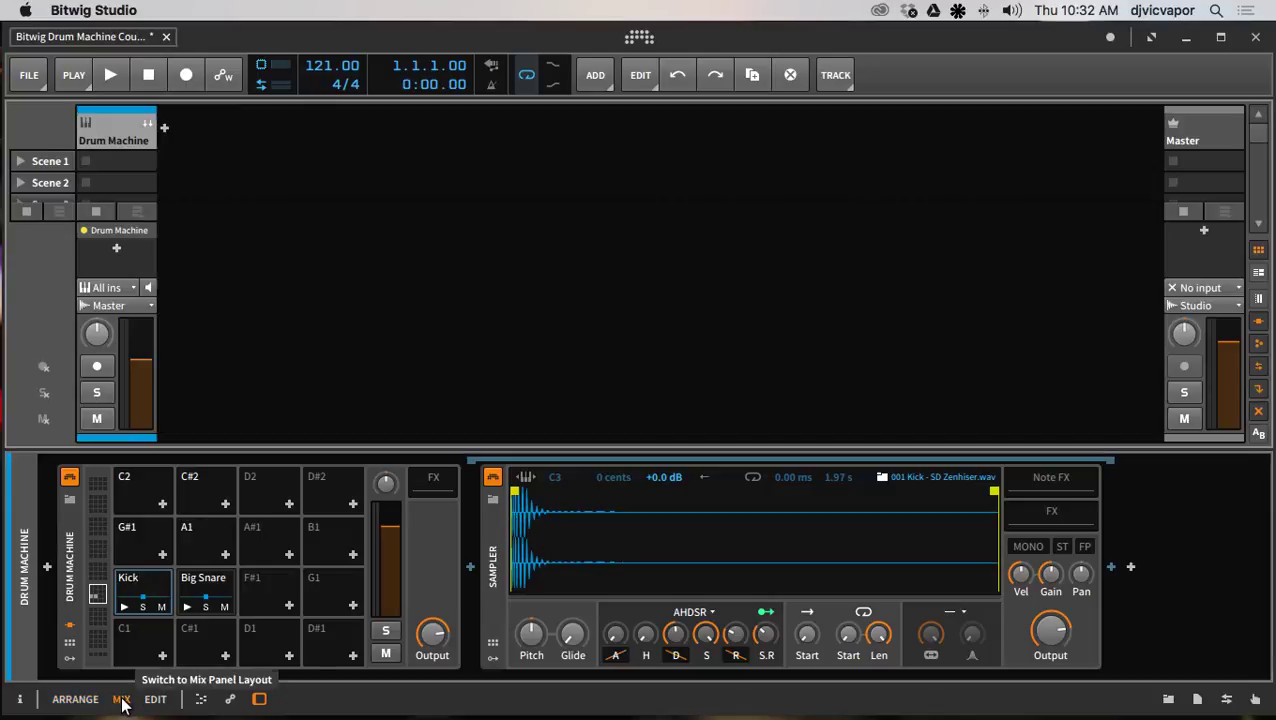
pyautogui.click(149, 124)
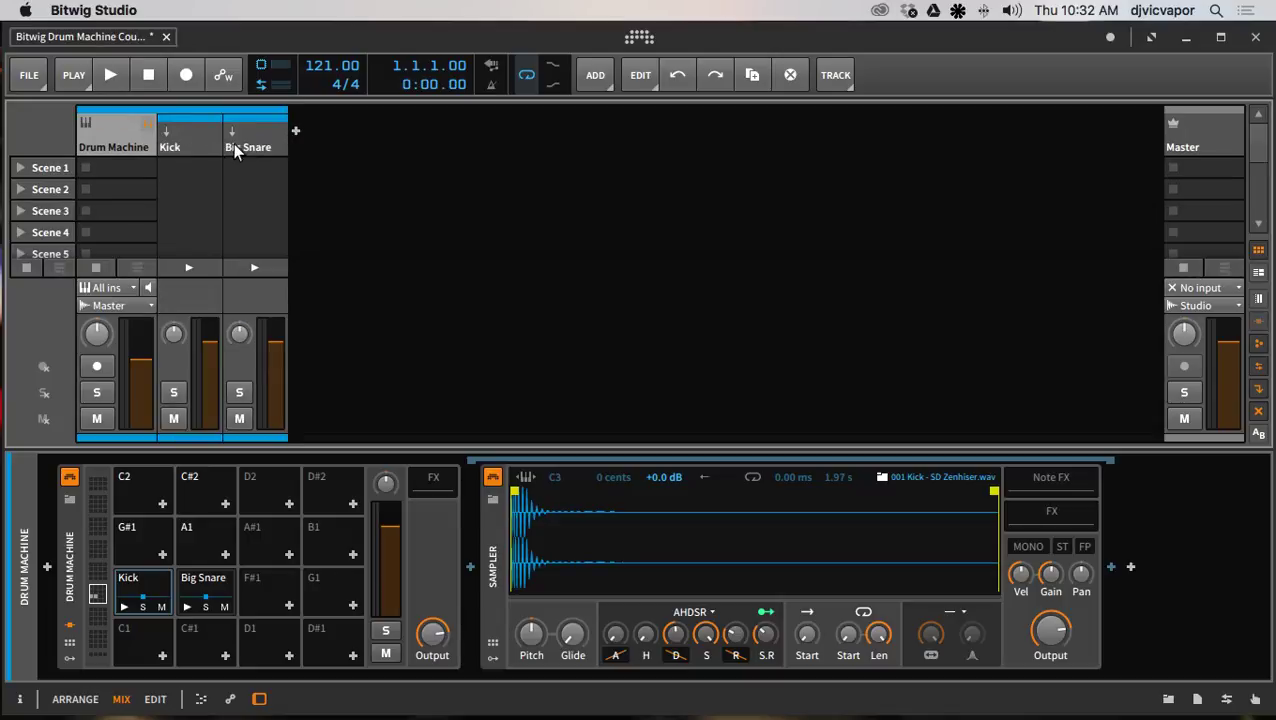
# - Audition the Kick and Big Snare pads, toggle the Kick's solo and mute, and nudge its pan
pyautogui.click(190, 269)
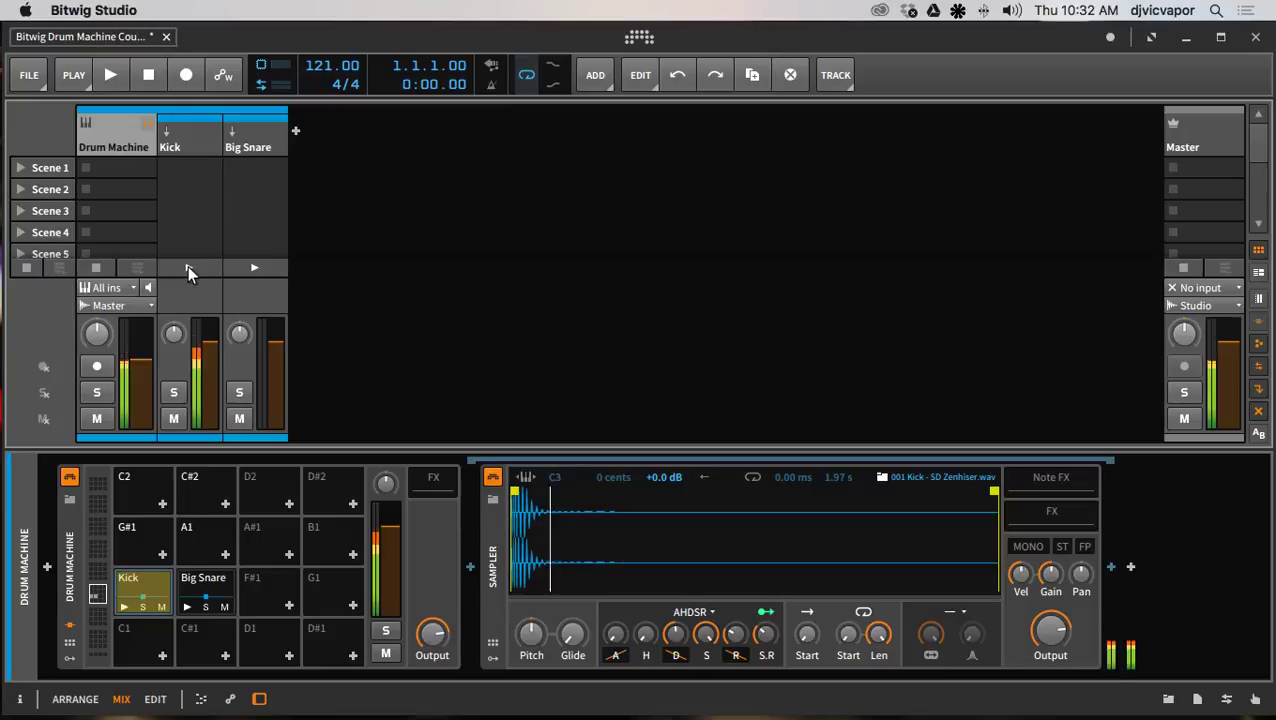
pyautogui.click(252, 269)
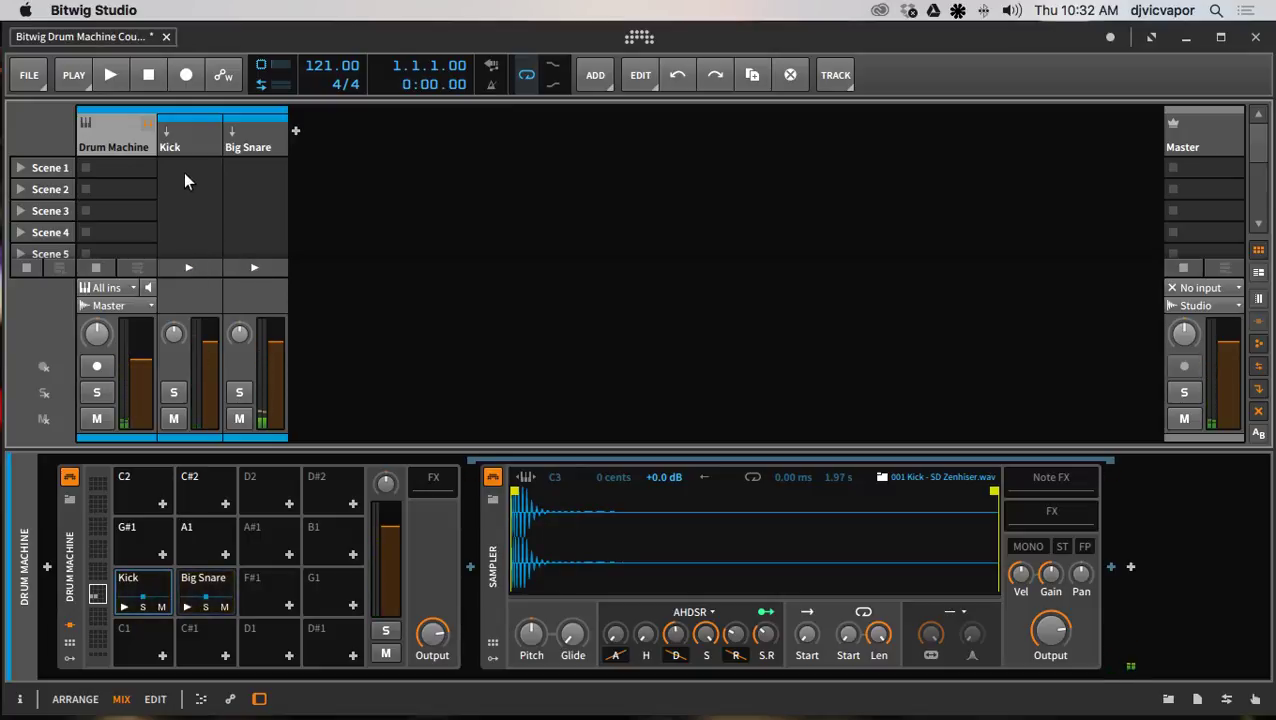
pyautogui.click(176, 393)
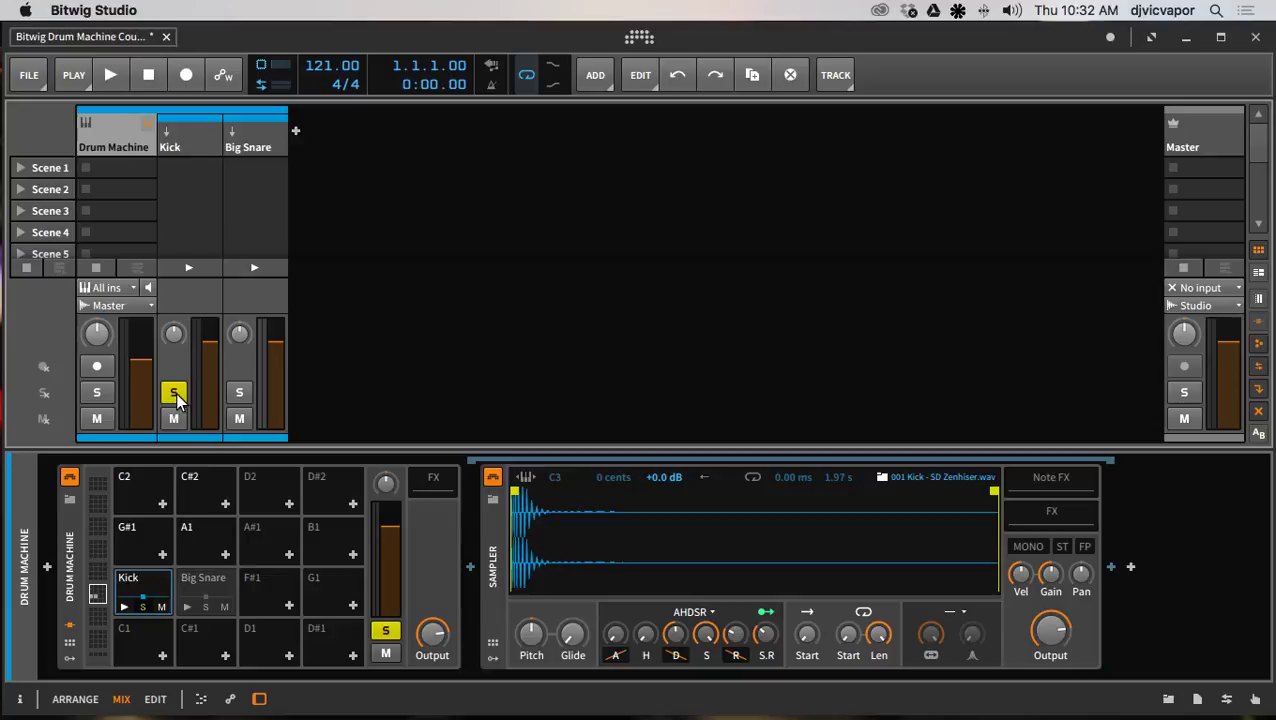
pyautogui.click(176, 394)
pyautogui.click(174, 419)
pyautogui.click(174, 419)
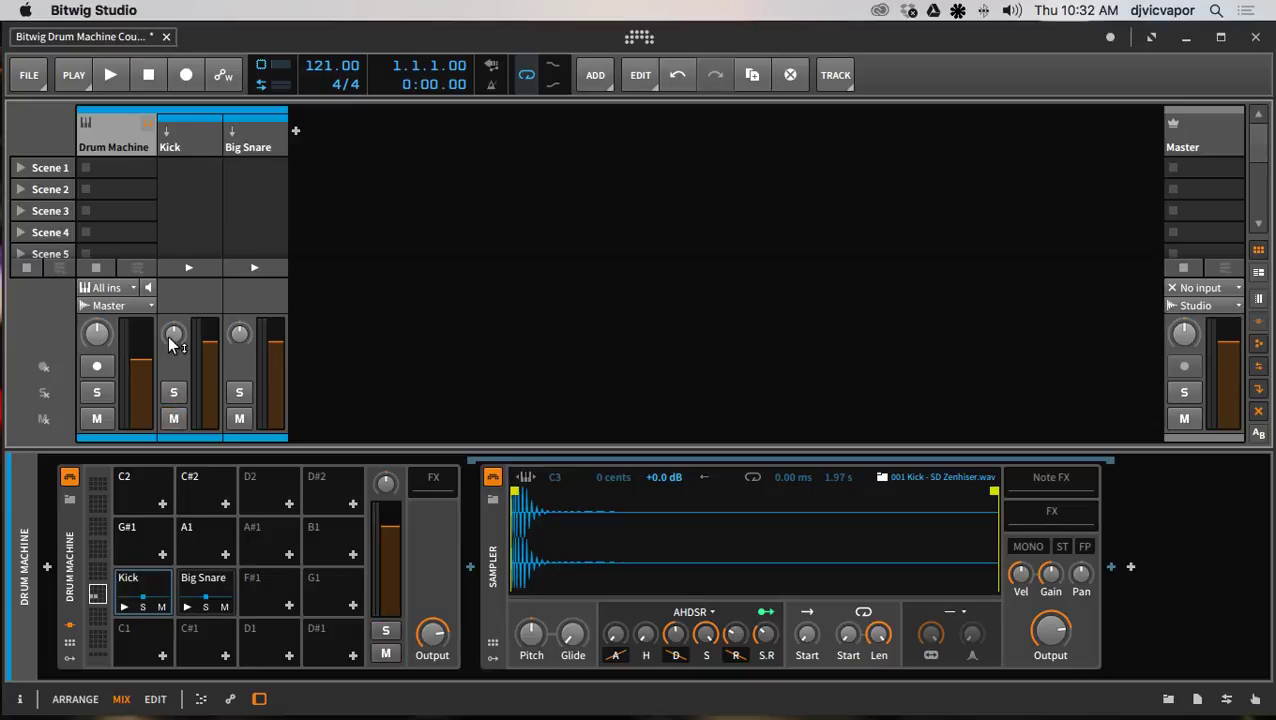
pyautogui.moveTo(172, 333); pyautogui.dragTo(171, 333)
# - Add Bitwig's EQ-5 from the EQ / Filter devices to the Kick channel
pyautogui.click(179, 138)
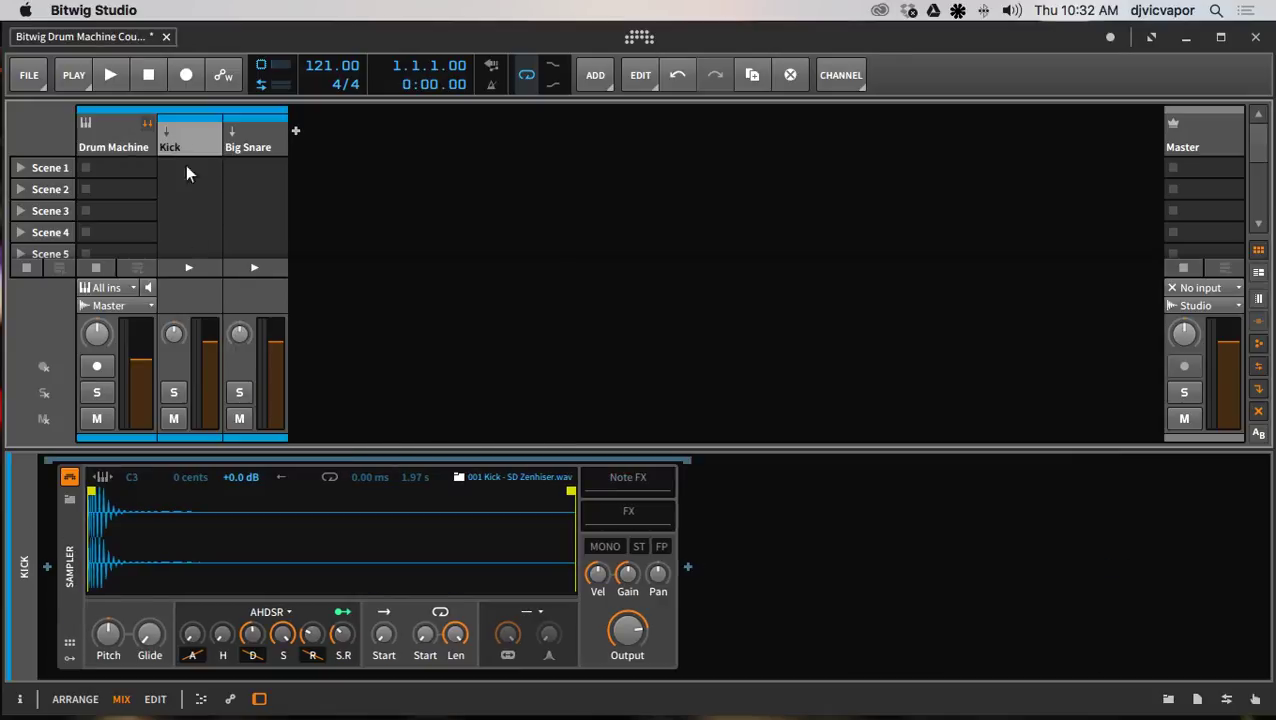
pyautogui.click(687, 568)
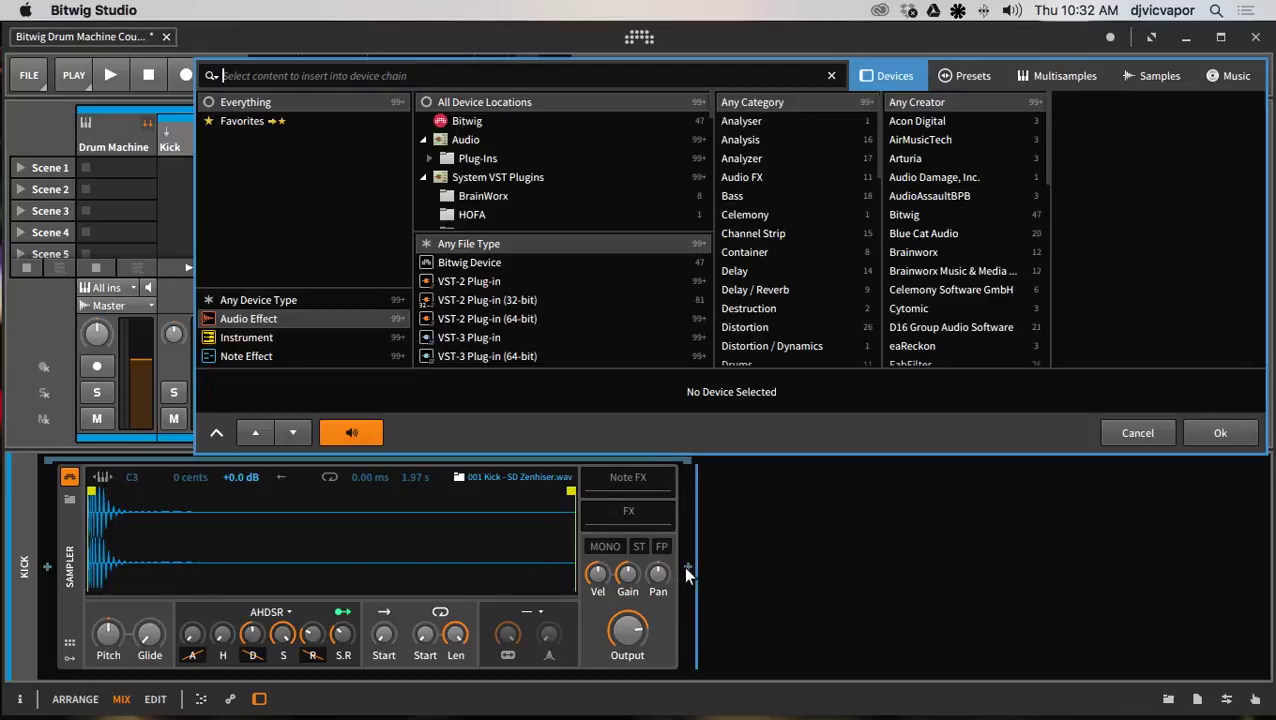
pyautogui.click(595, 124)
pyautogui.click(752, 232)
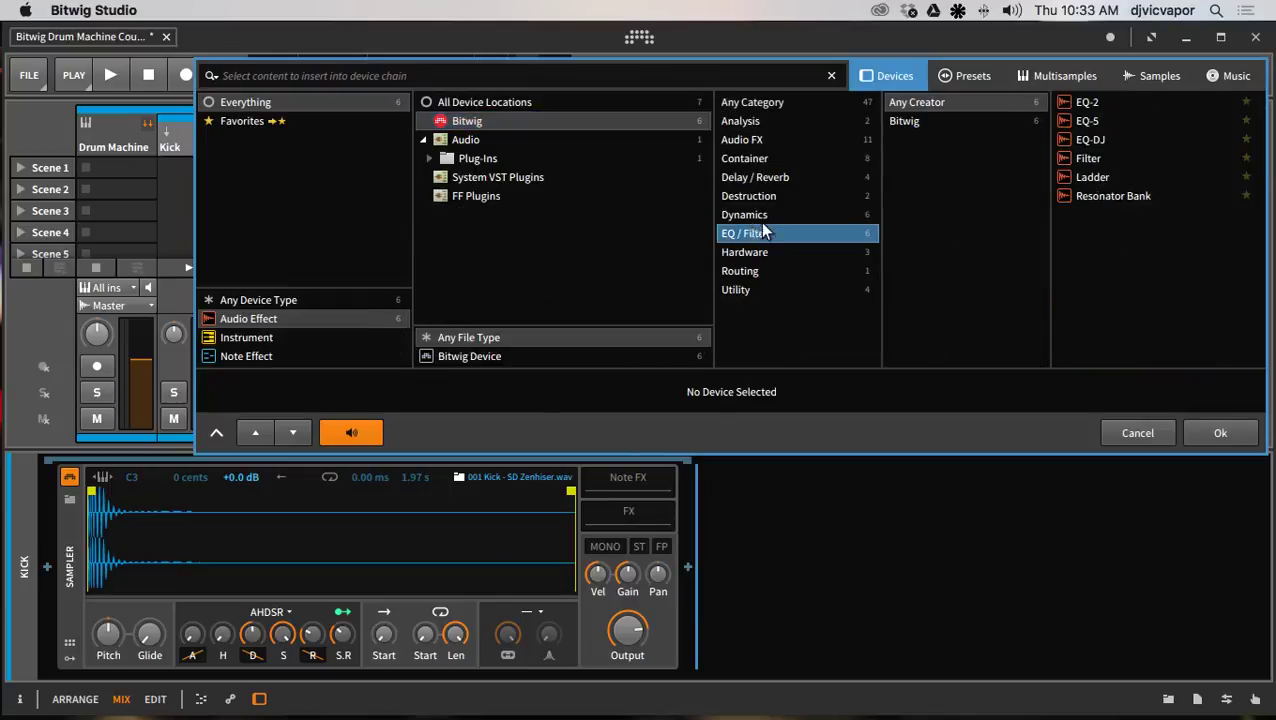
pyautogui.click(1088, 121)
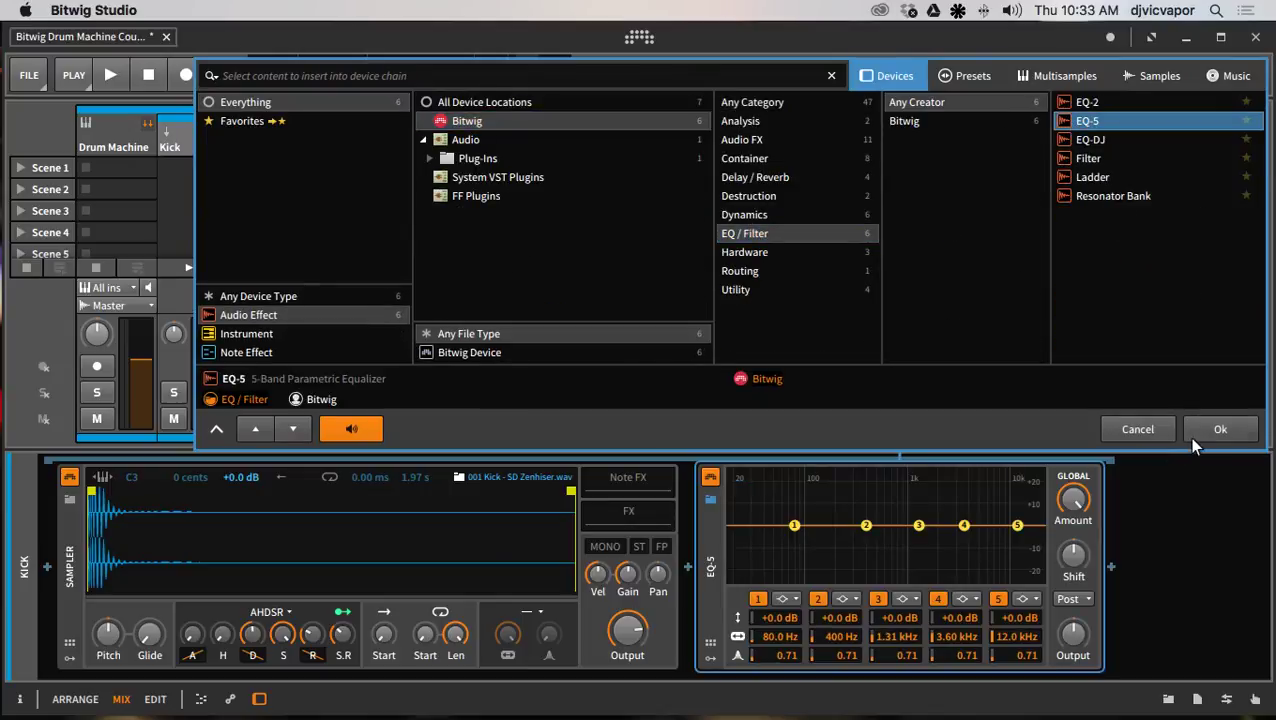
pyautogui.click(1188, 437)
# - Cut EQ-5 band 2 to -11.9 dB at 131 Hz and band 3 to -9.6 dB at 1.81 kHz
pyautogui.moveTo(866, 526); pyautogui.dragTo(757, 532)
pyautogui.moveTo(919, 527); pyautogui.dragTo(933, 547)
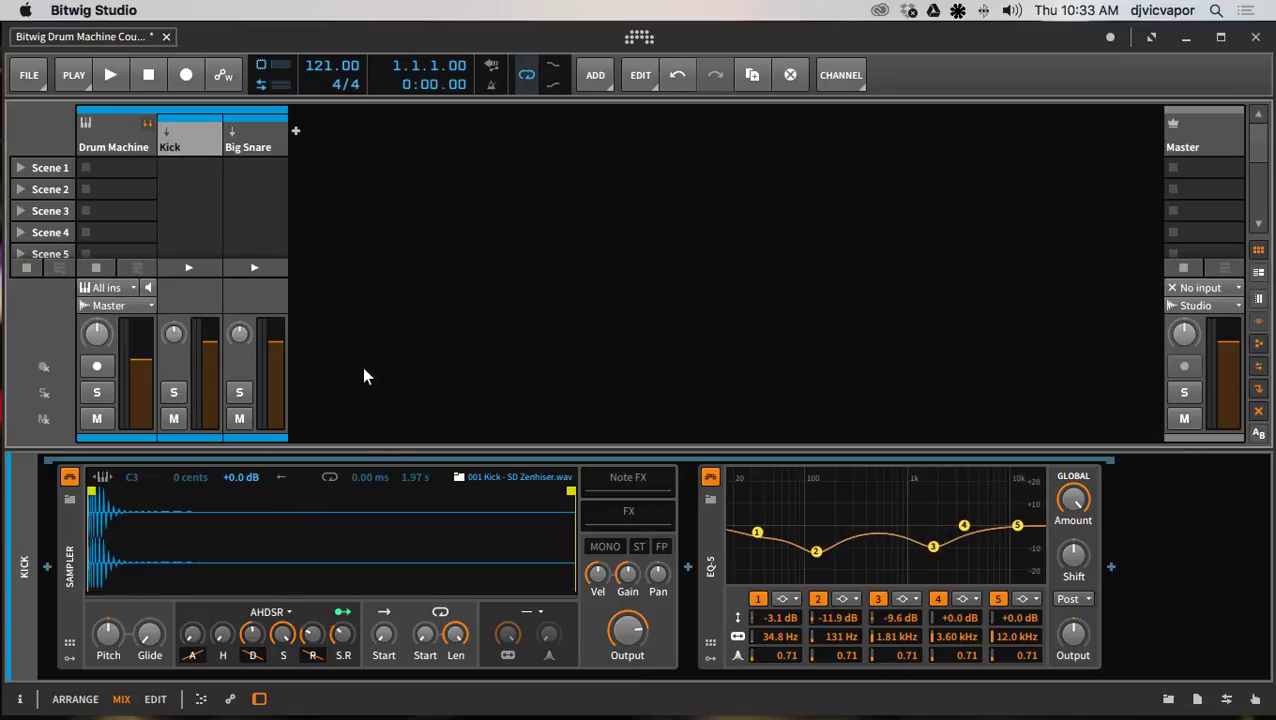
pyautogui.click(713, 539)
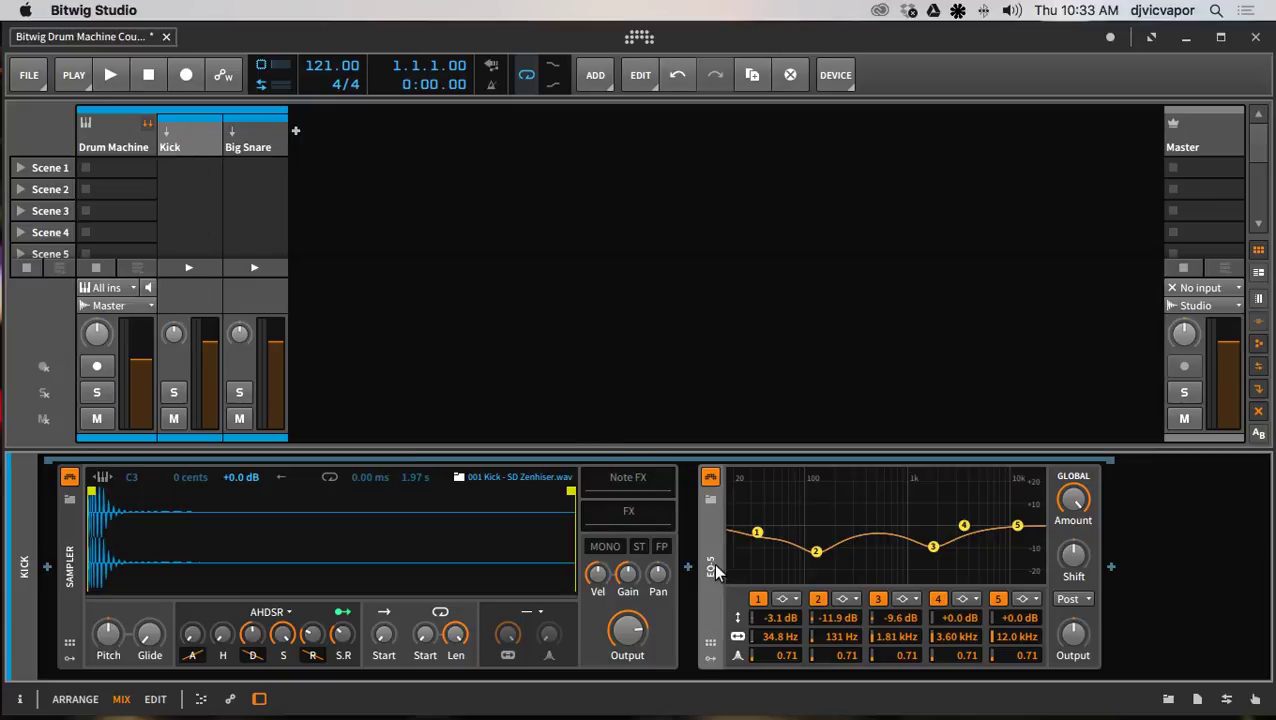
# - Delete the EQ-5 from the Kick channel and check the Big Snare and Kick devices
pyautogui.press('Delete')
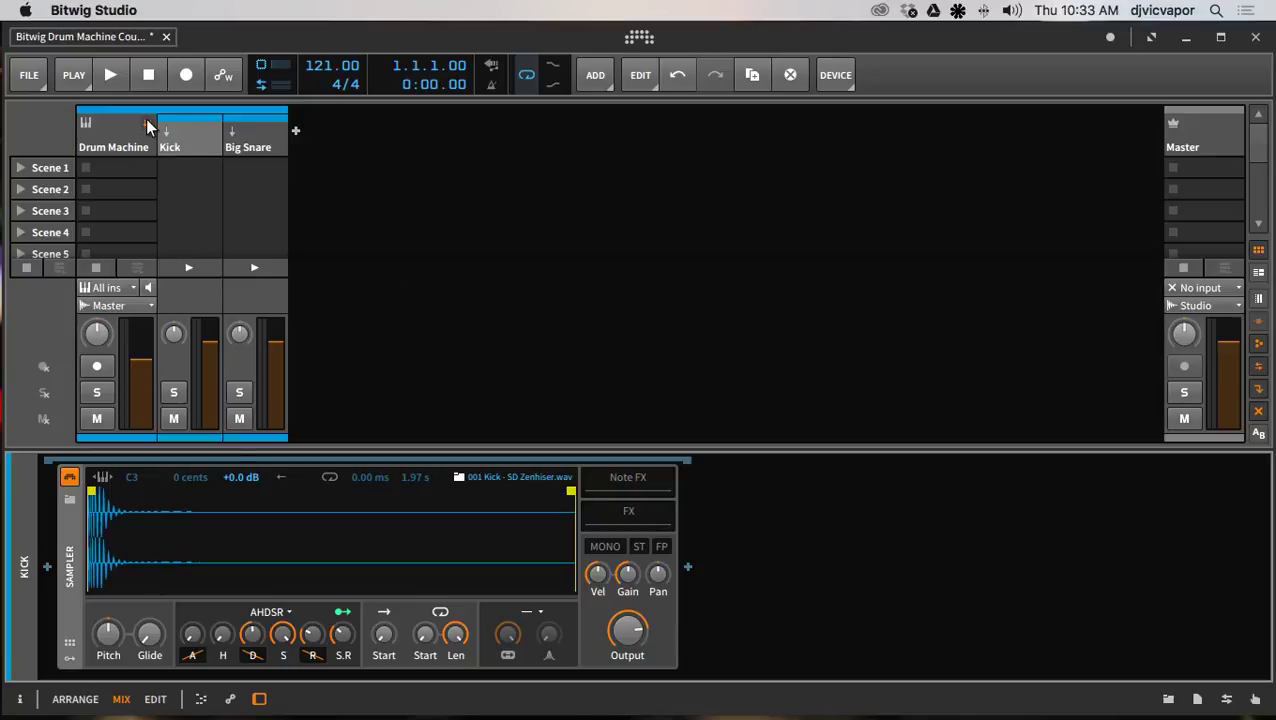
pyautogui.click(250, 136)
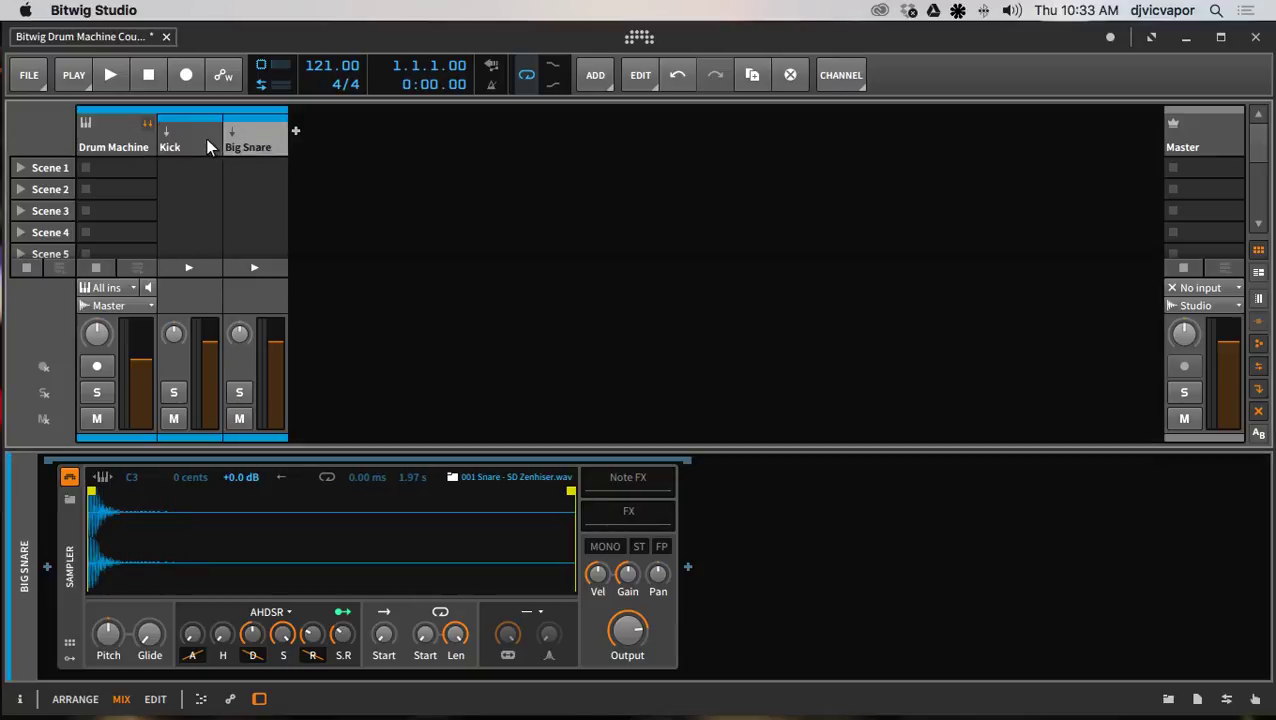
pyautogui.click(205, 138)
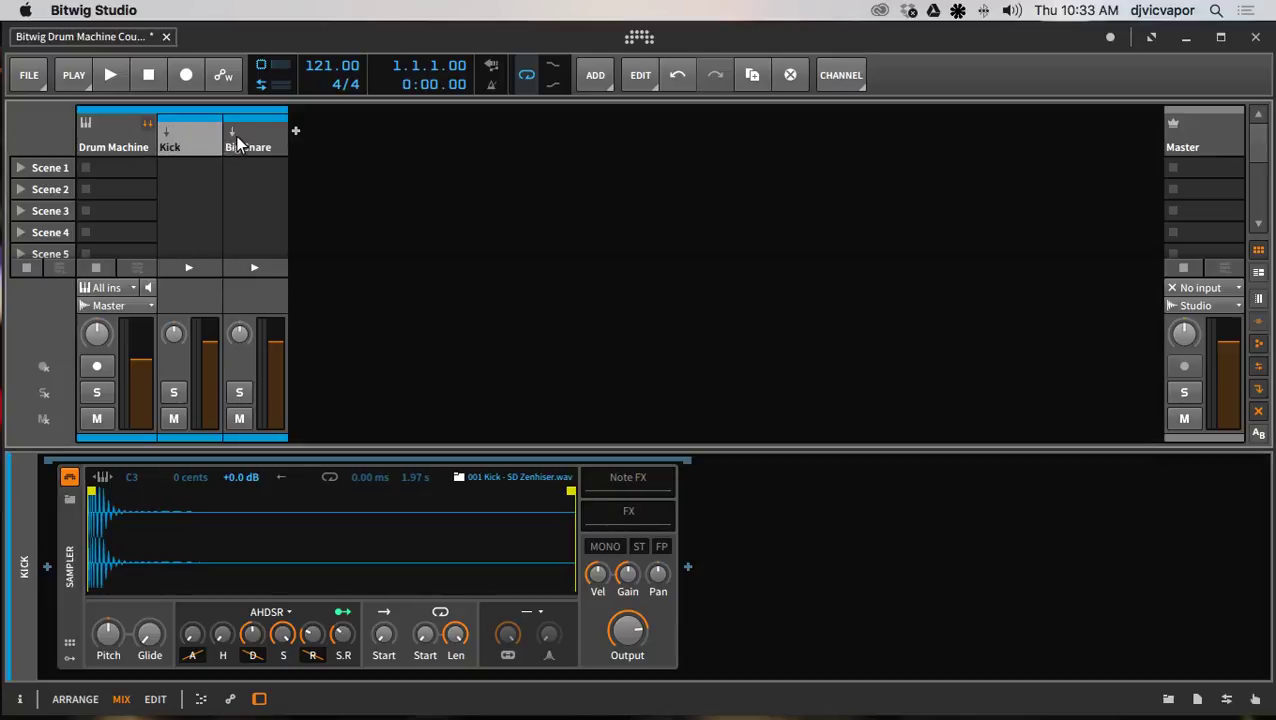
# - Collapse the Drum Machine's pad channels and close the device browser without adding anything
pyautogui.click(147, 123)
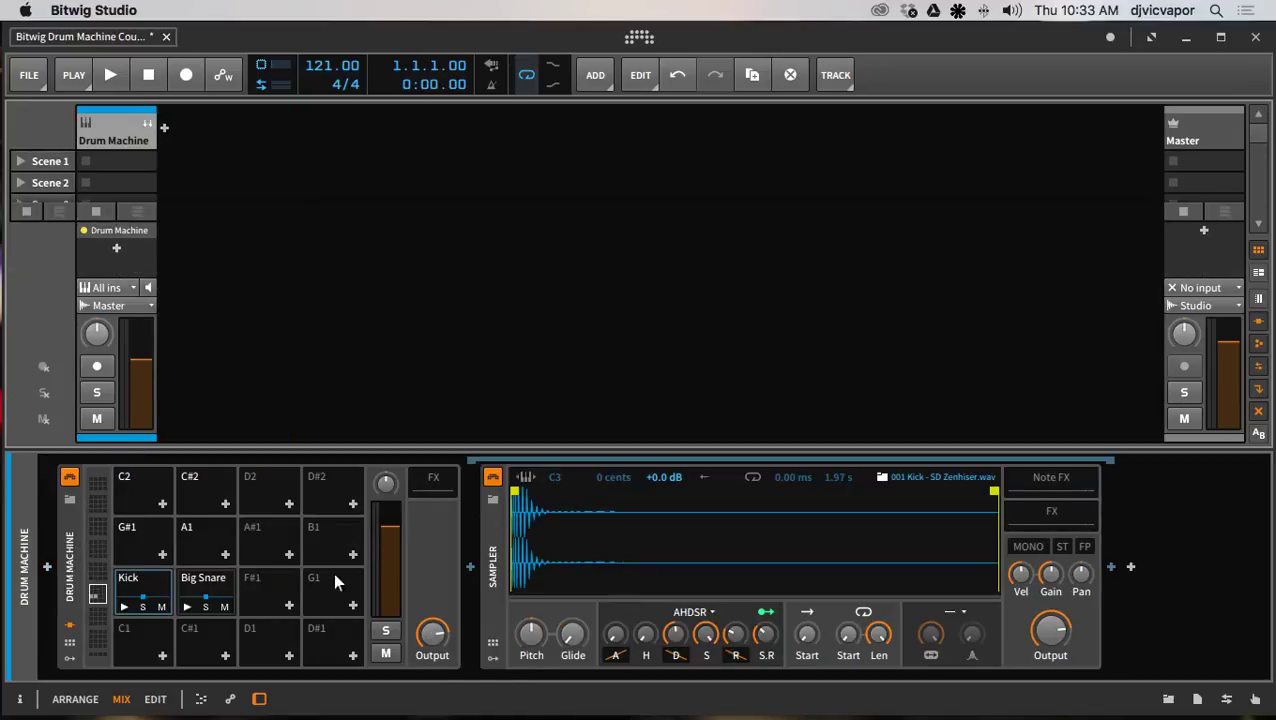
pyautogui.click(469, 566)
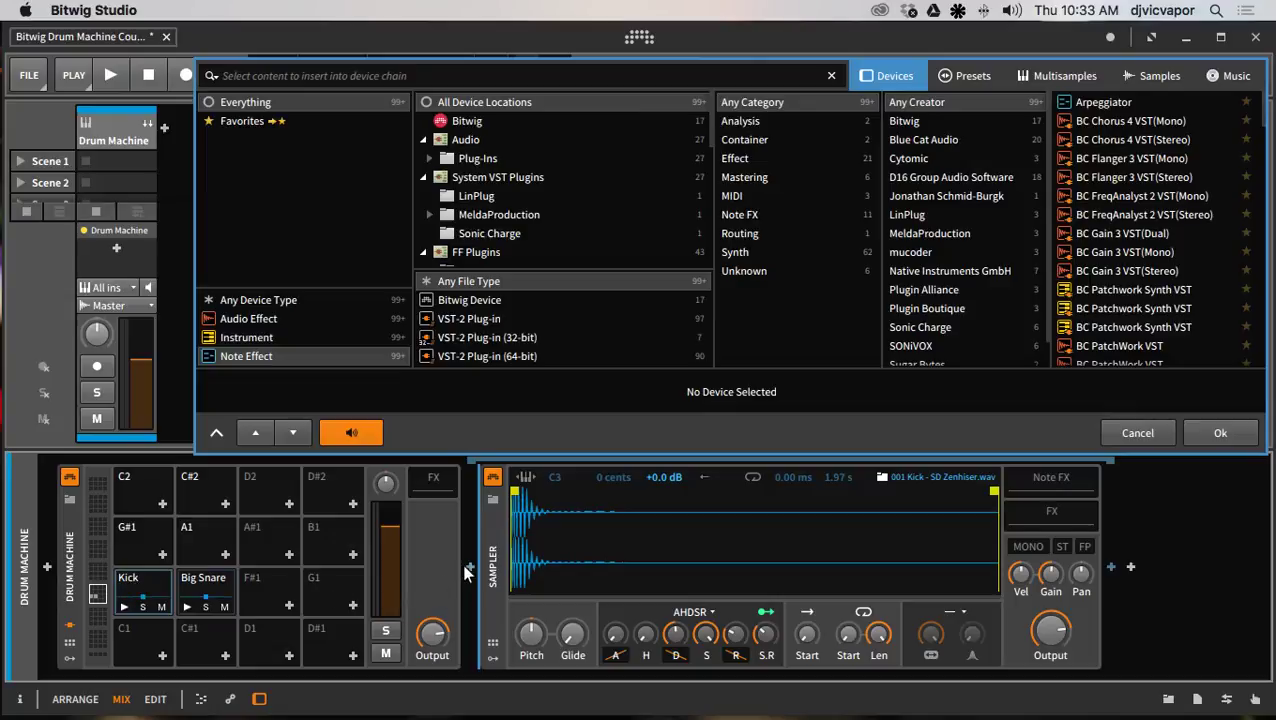
pyautogui.click(1134, 428)
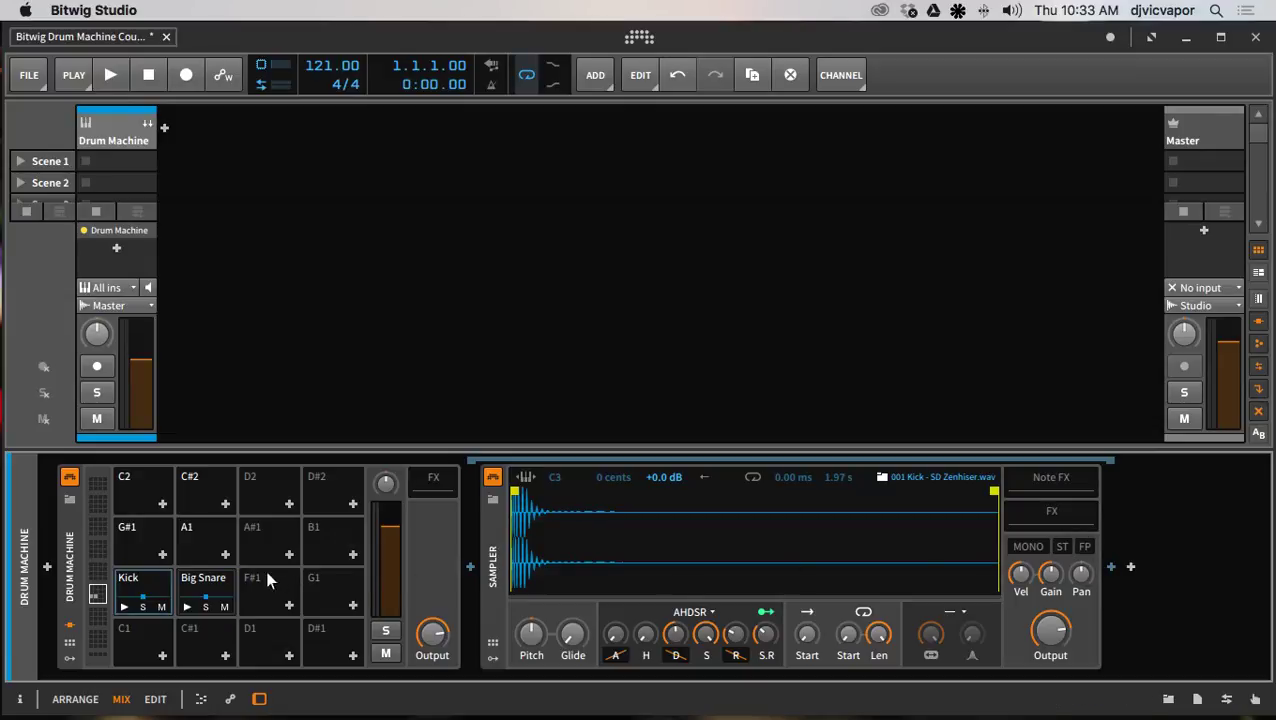
# - Insert Bitwig's EQ-5 after the Kick pad's Sampler inside the Drum Machine
pyautogui.click(1115, 569)
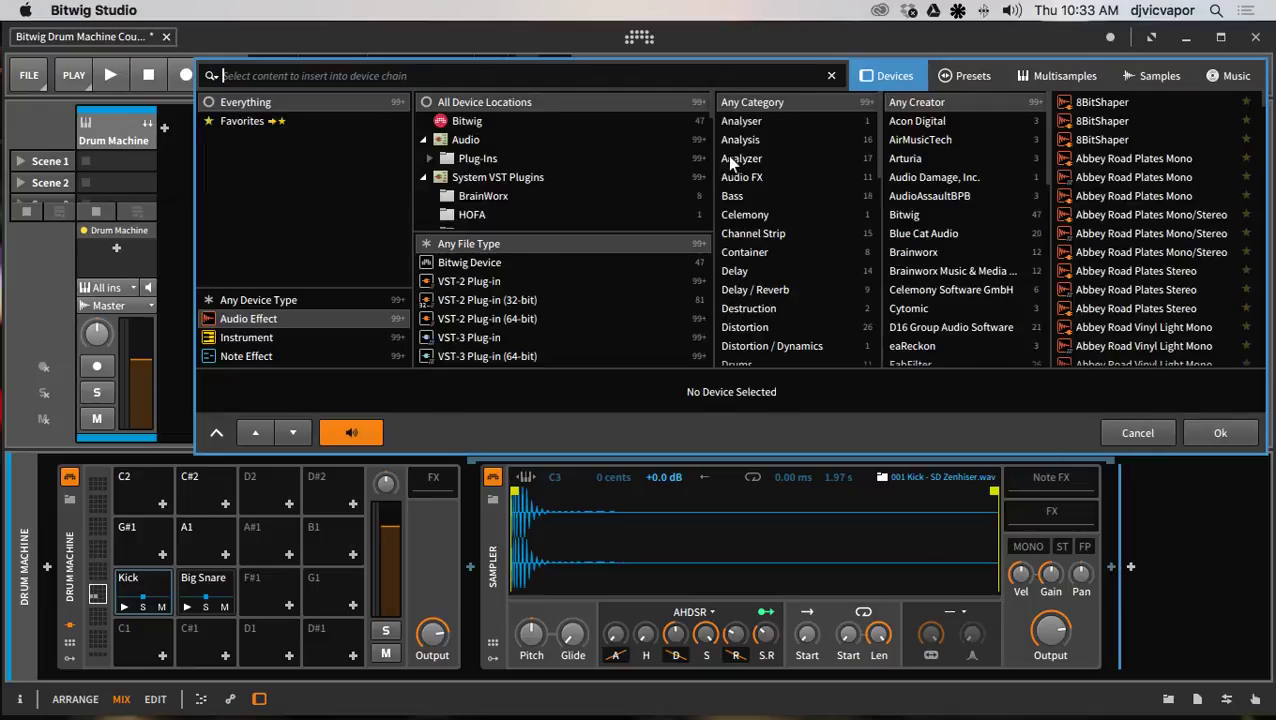
pyautogui.click(498, 114)
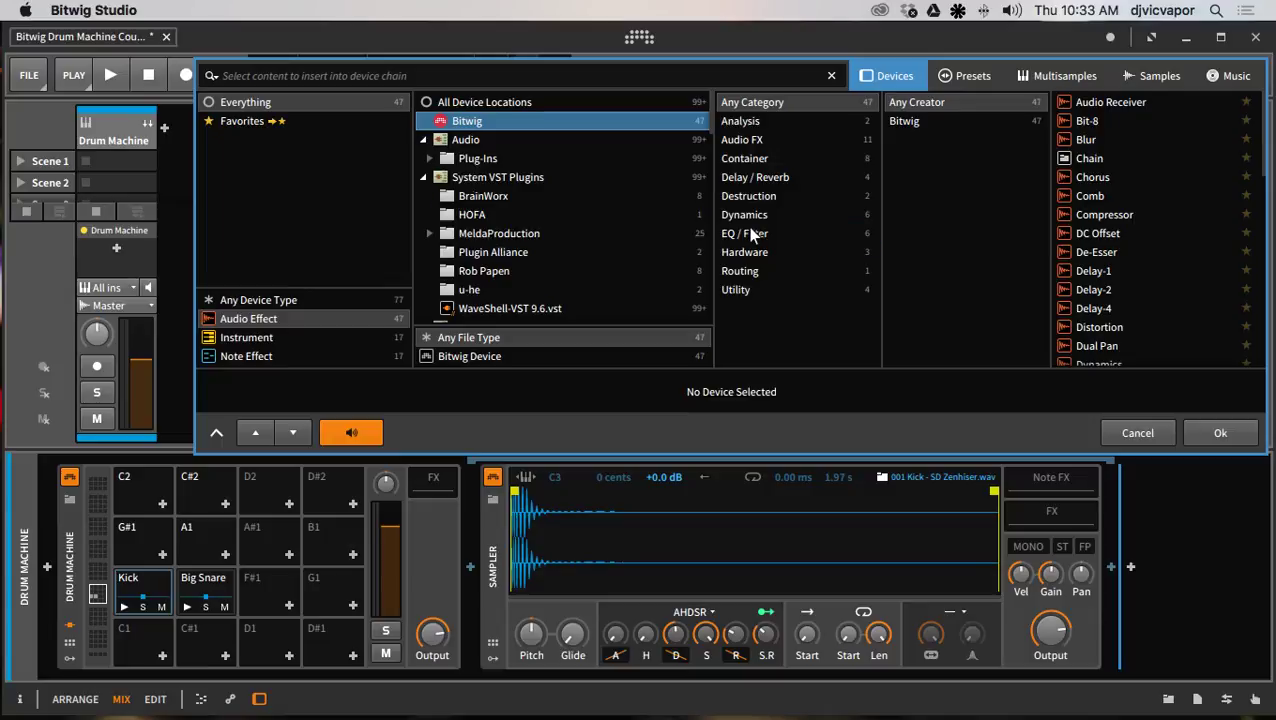
pyautogui.click(748, 229)
pyautogui.click(1086, 120)
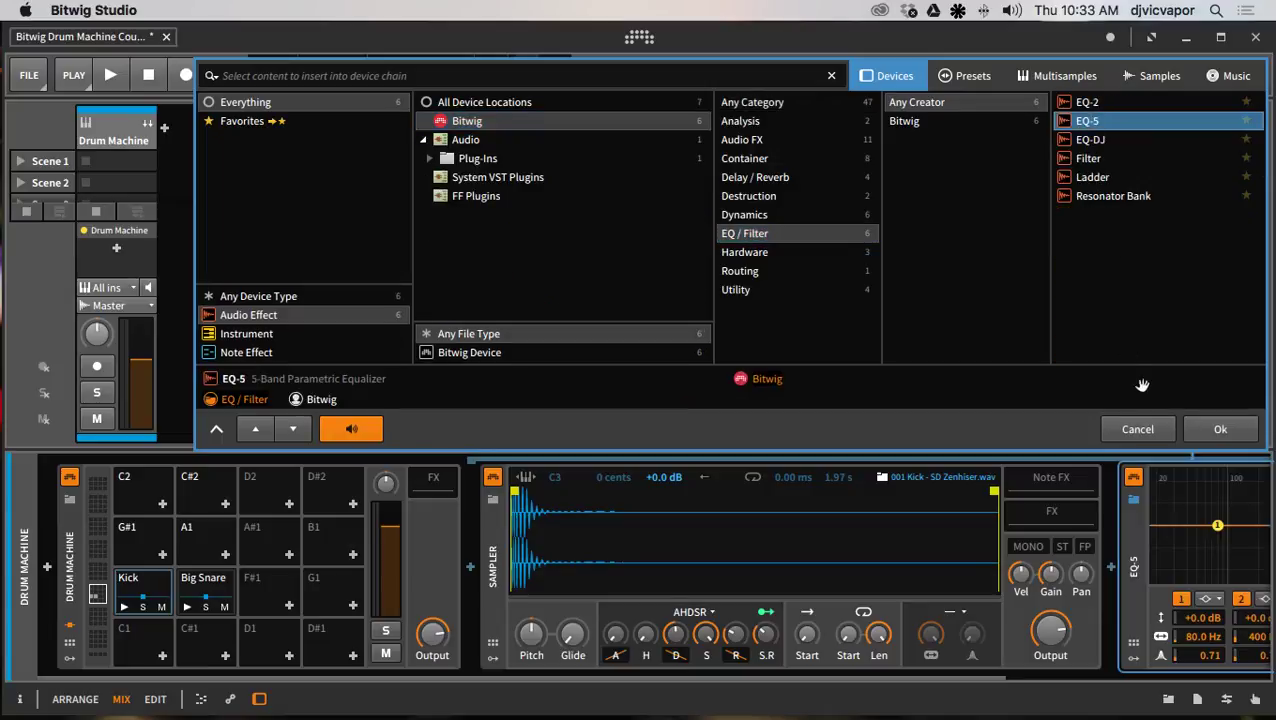
pyautogui.click(1200, 426)
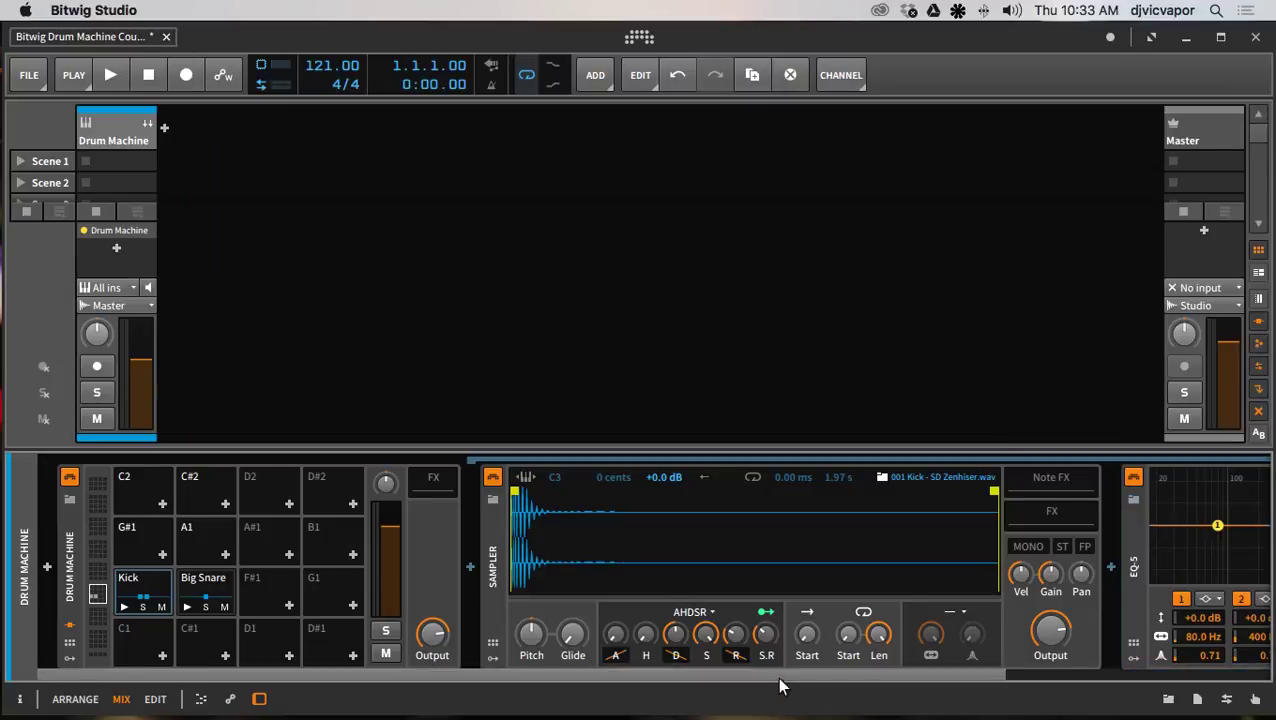
pyautogui.moveTo(780, 679); pyautogui.dragTo(998, 676)
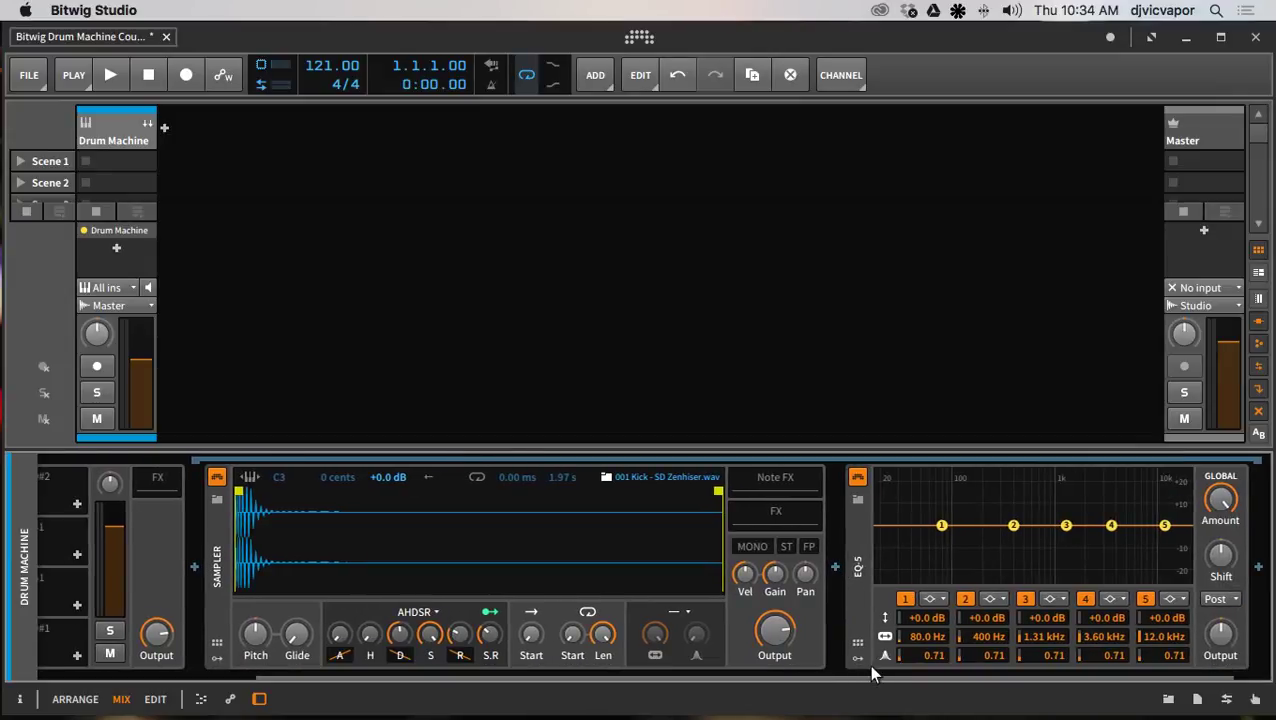
pyautogui.moveTo(868, 668); pyautogui.dragTo(480, 681)
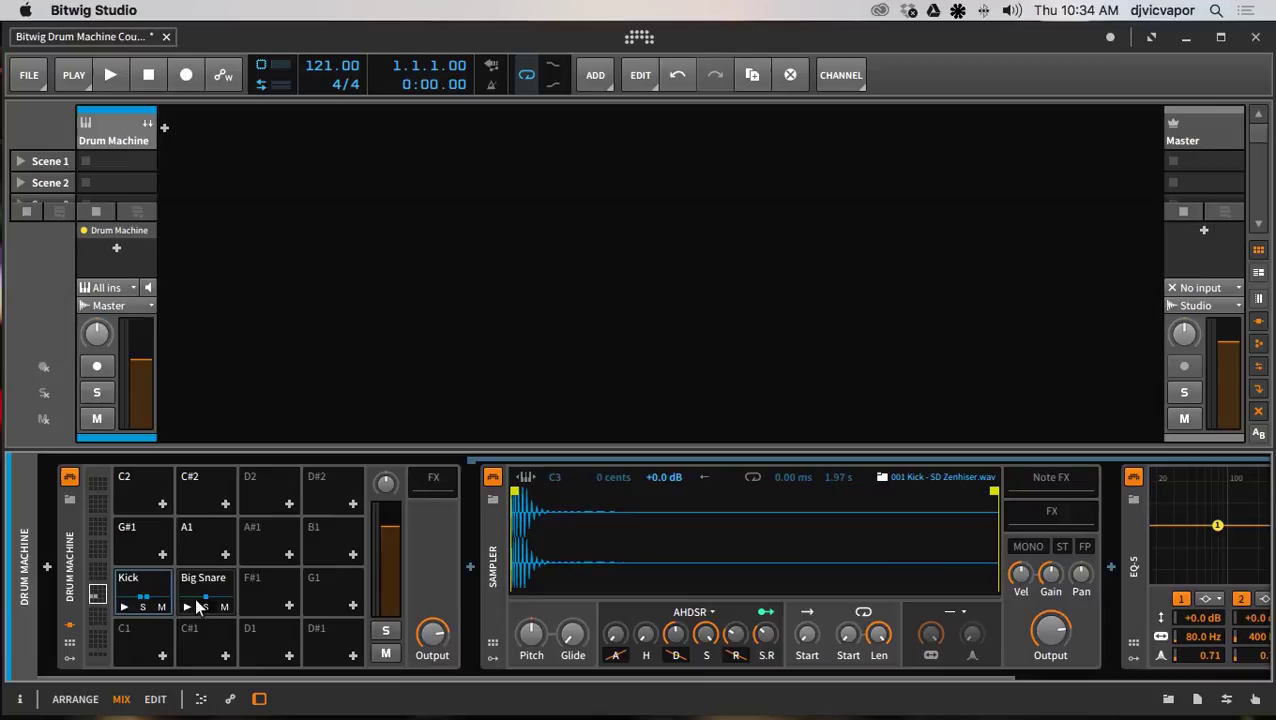
pyautogui.click(197, 591)
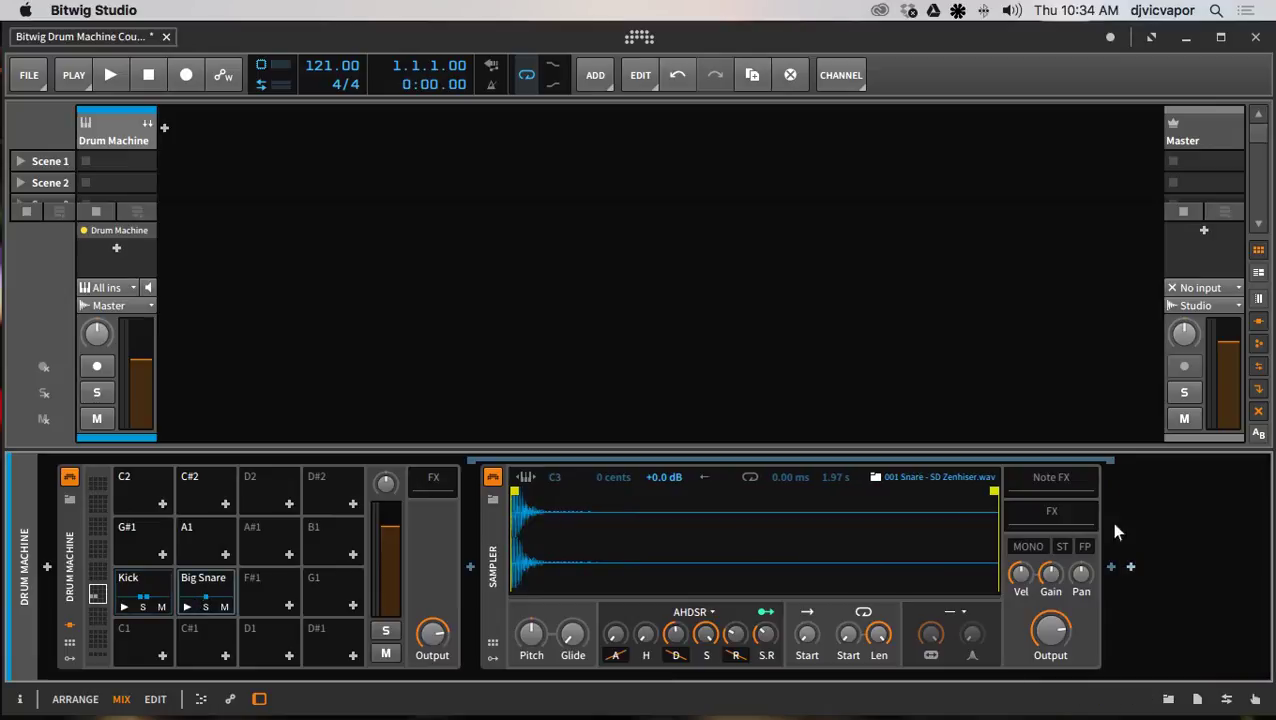
pyautogui.click(138, 590)
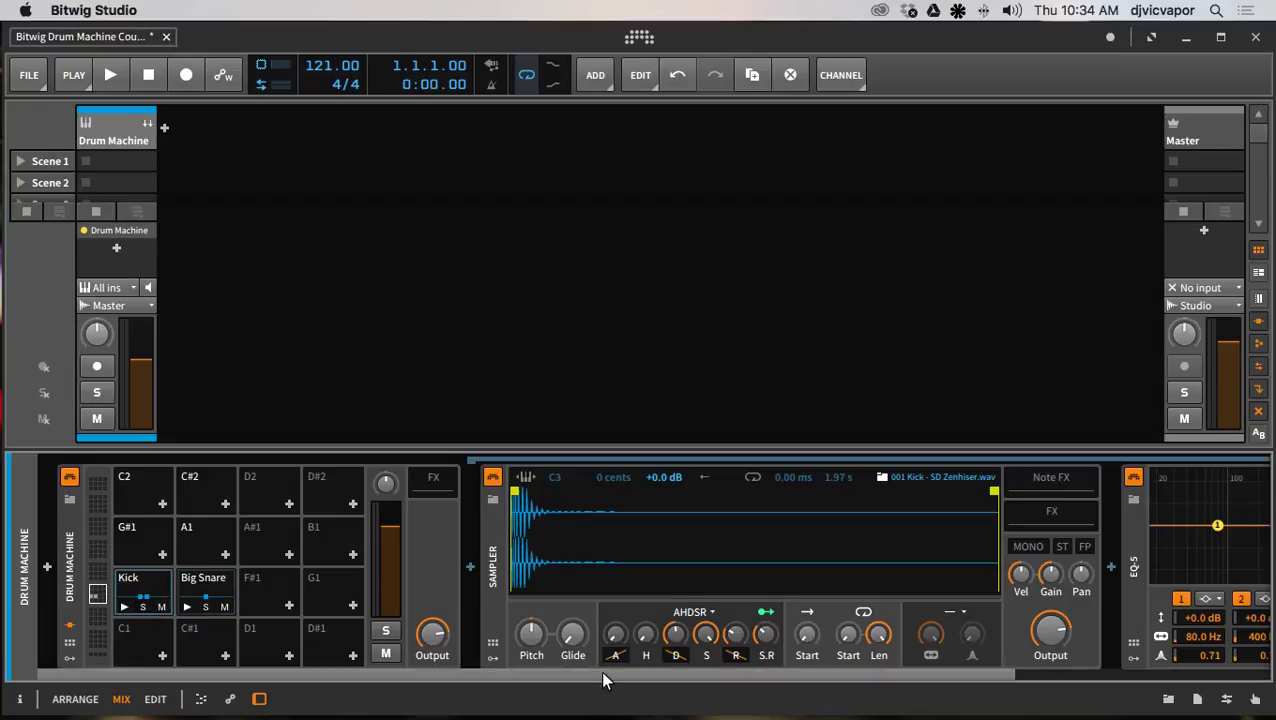
pyautogui.moveTo(604, 678)
pyautogui.mouseDown()
pyautogui.moveTo(806, 677)
pyautogui.moveTo(595, 675)
pyautogui.mouseUp()
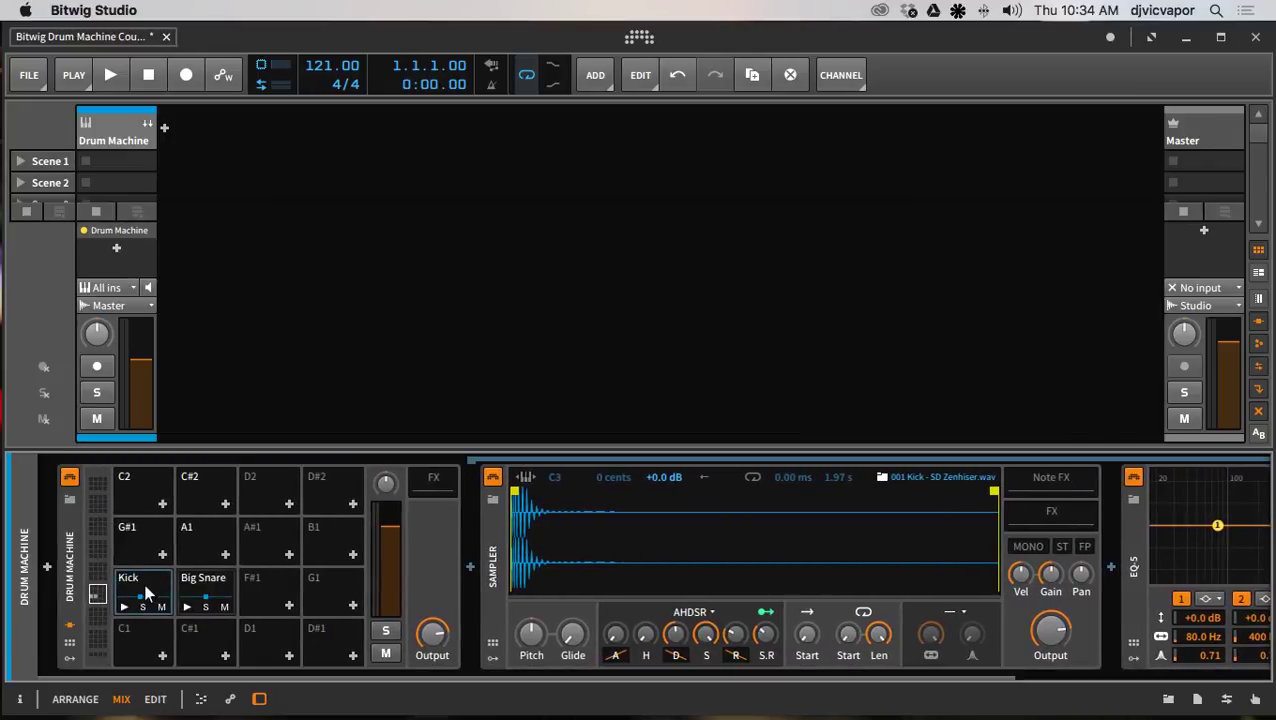
# - Delete the EQ-5 following the Kick pad's Sampler
pyautogui.click(1138, 587)
pyautogui.press('Delete')
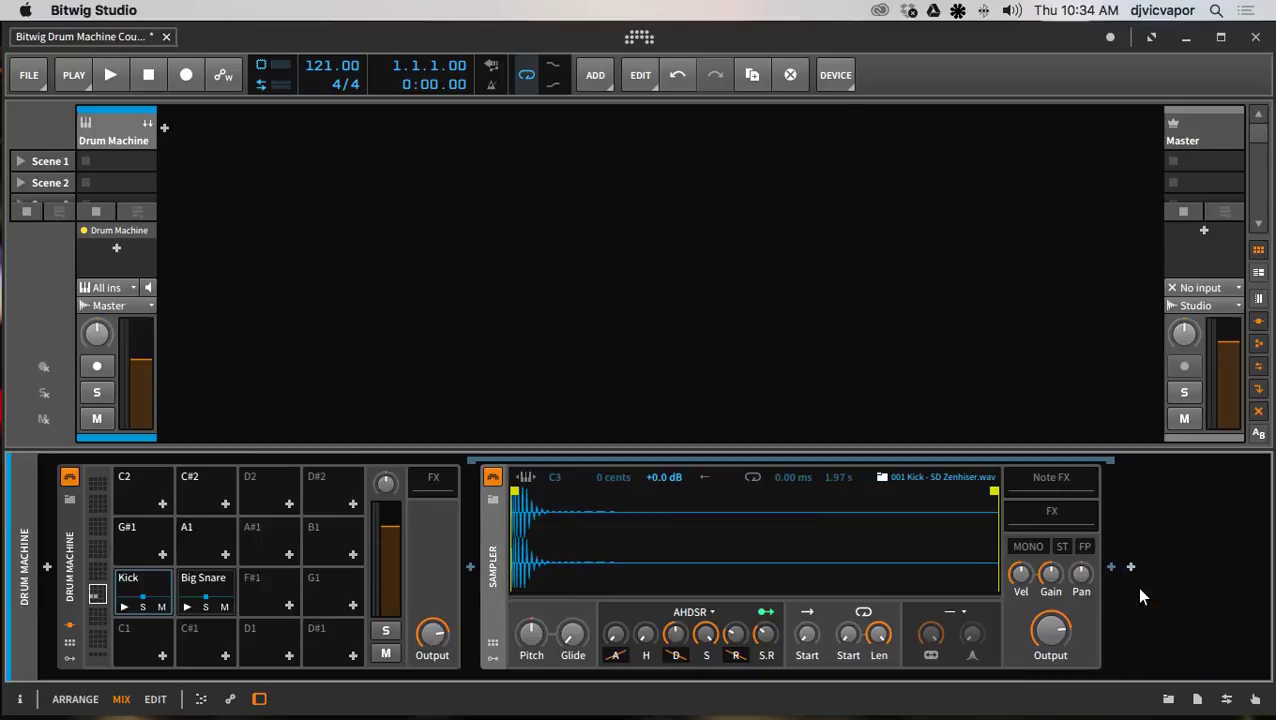